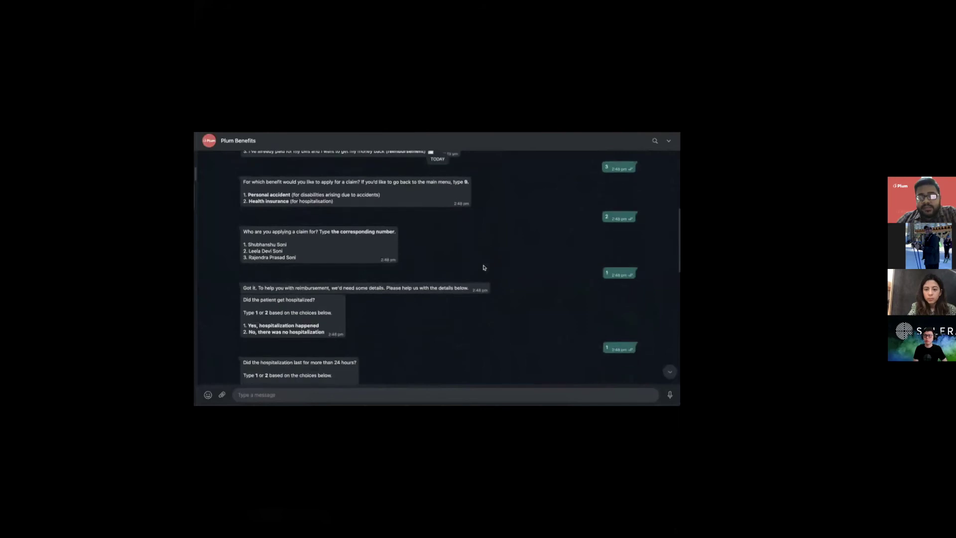
# - Review the reimbursement claim conversation in the Plum Benefits chat and open its link for the claim form and document upload
pyautogui.scroll(-6, 483, 268)
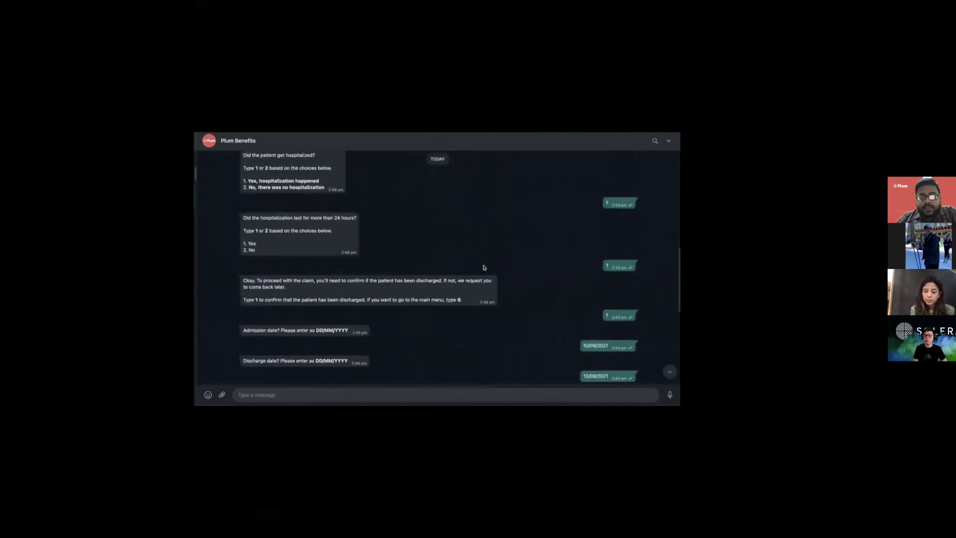
pyautogui.scroll(-4, 483, 267)
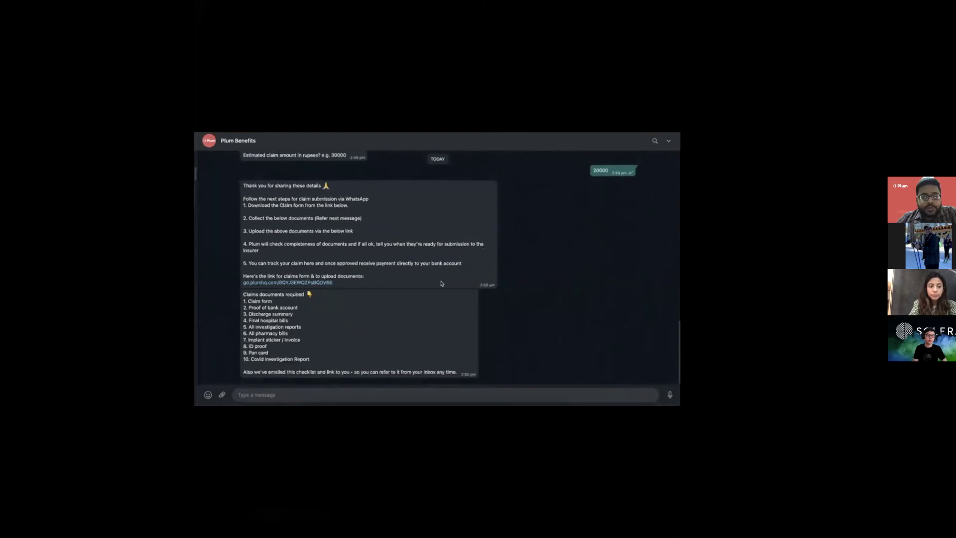
pyautogui.click(314, 283)
pyautogui.scroll(-1, 279, 289)
pyautogui.scroll(1, 274, 292)
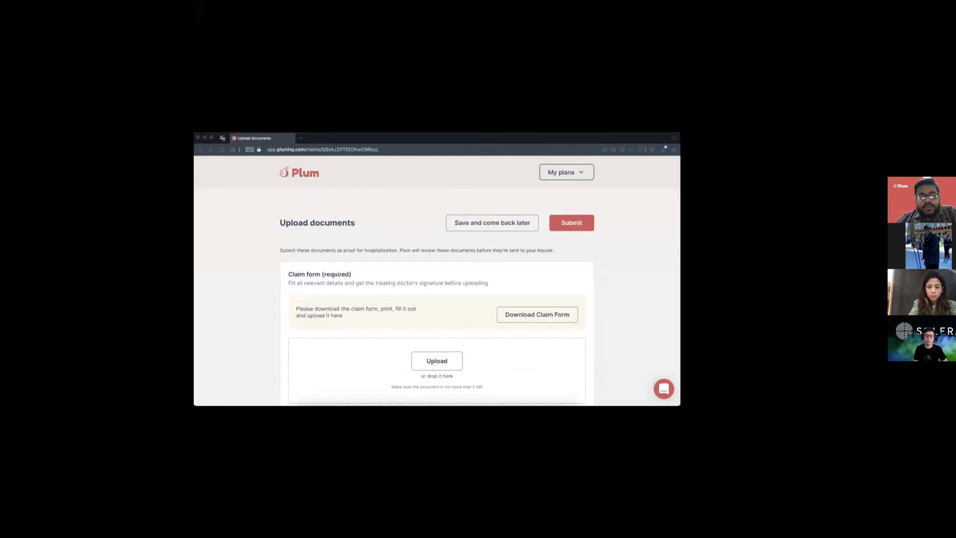
# - Check the uploaded claim documents and submit them for review
pyautogui.scroll(-2, 286, 298)
pyautogui.scroll(2, 287, 298)
pyautogui.scroll(-3, 286, 298)
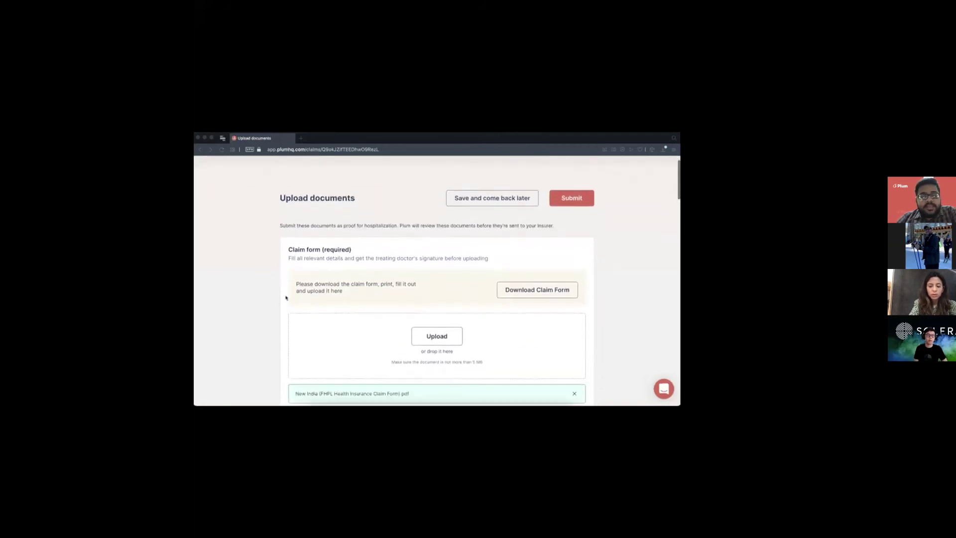
pyautogui.scroll(-7, 287, 298)
pyautogui.scroll(10, 286, 298)
pyautogui.click(572, 223)
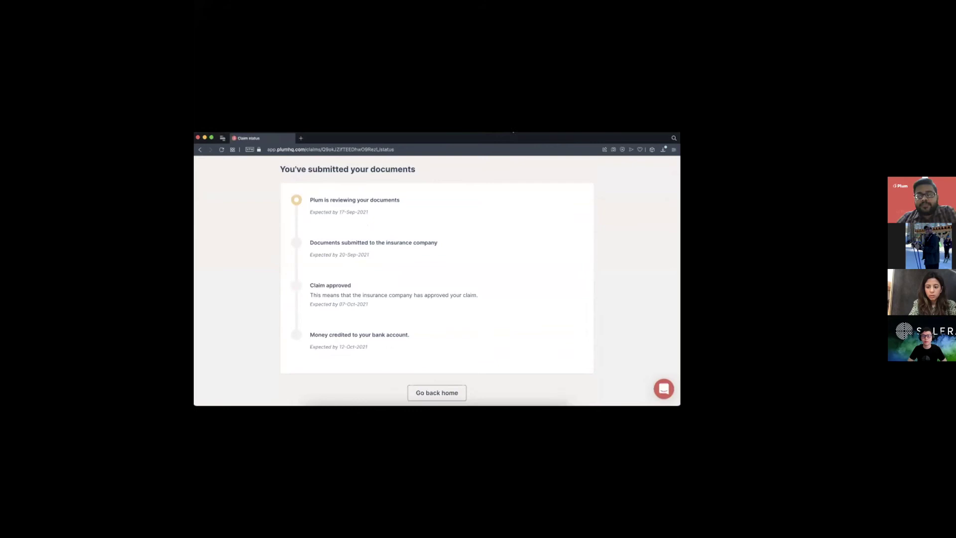
# - Switch to the Claims Ops dashboard in Retool and examine the reimbursement queues and the claim search criteria
pyautogui.press('super+grave')
pyautogui.moveTo(451, 357)
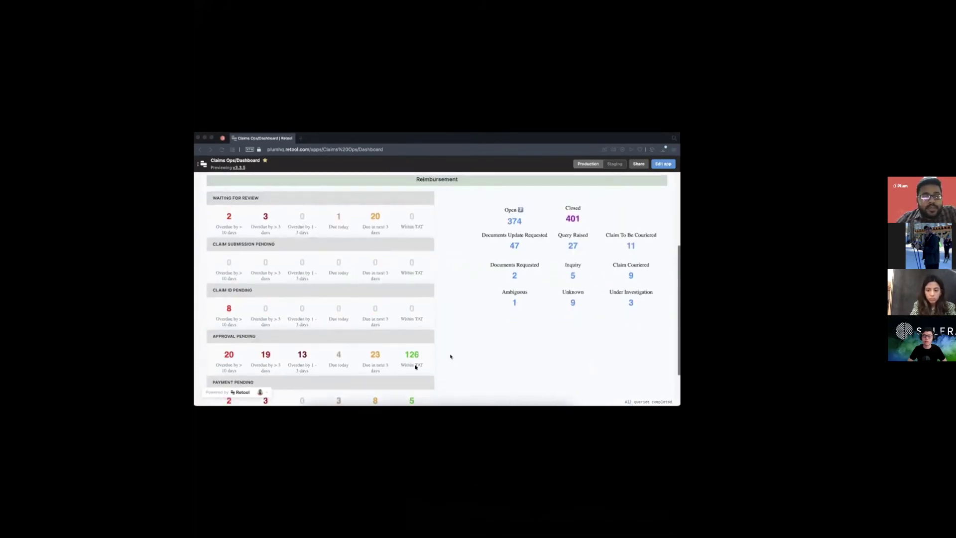
pyautogui.press('space')
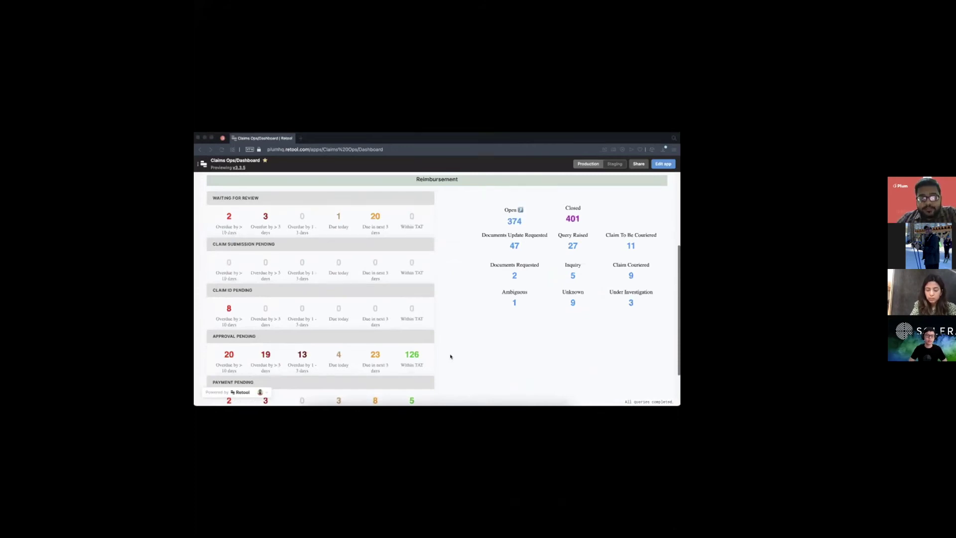
pyautogui.moveTo(434, 311)
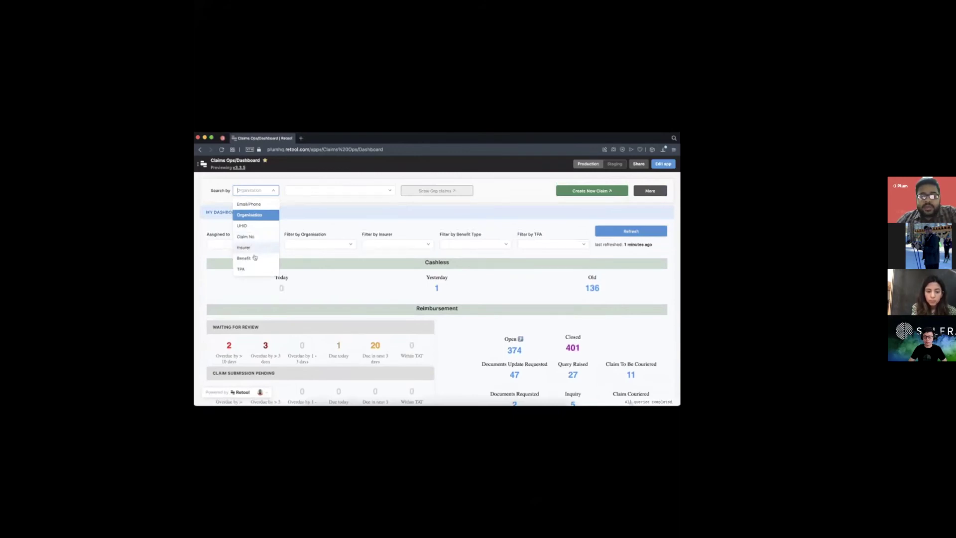
pyautogui.moveTo(380, 289)
# - Play the demo through the table of document reviews due in the next 3 days, pausing on the claim's summary
pyautogui.press('space')
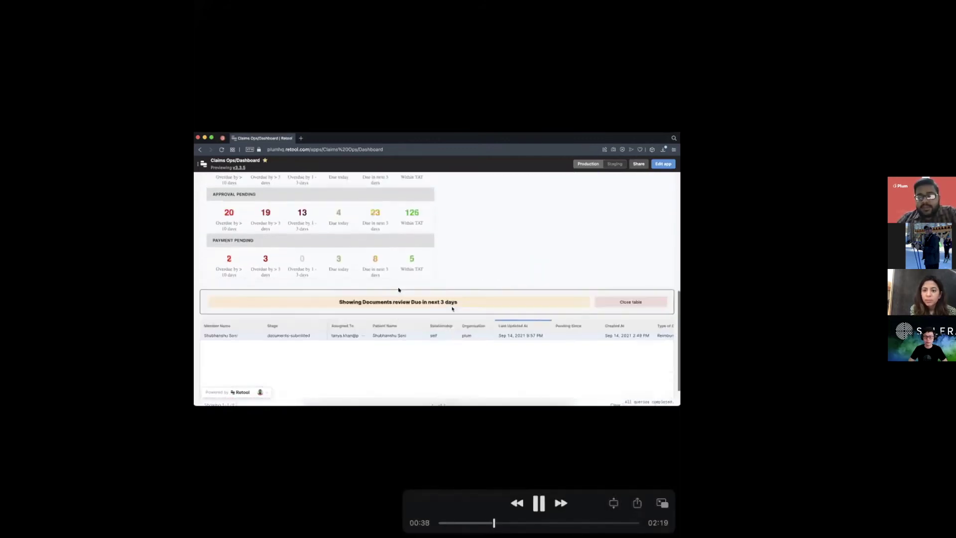
pyautogui.press('space')
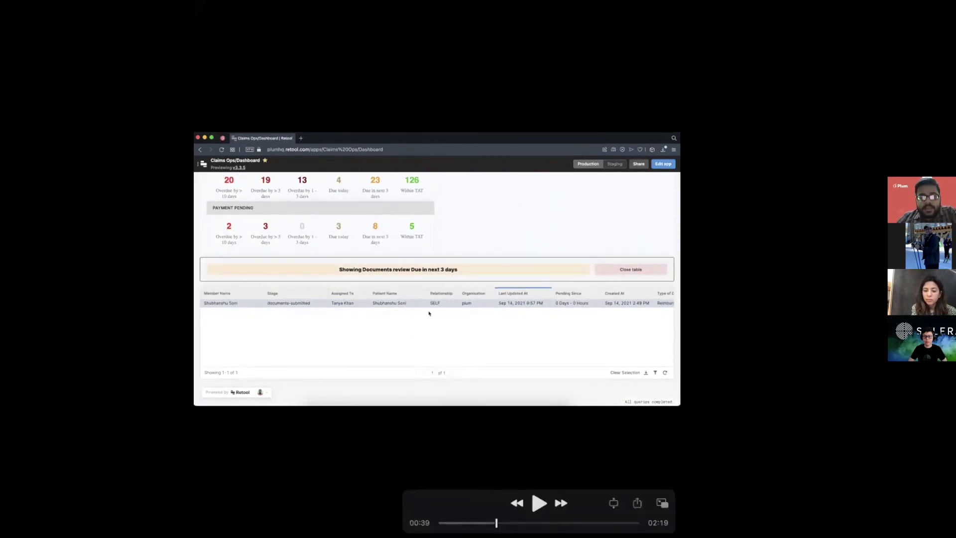
pyautogui.press('space')
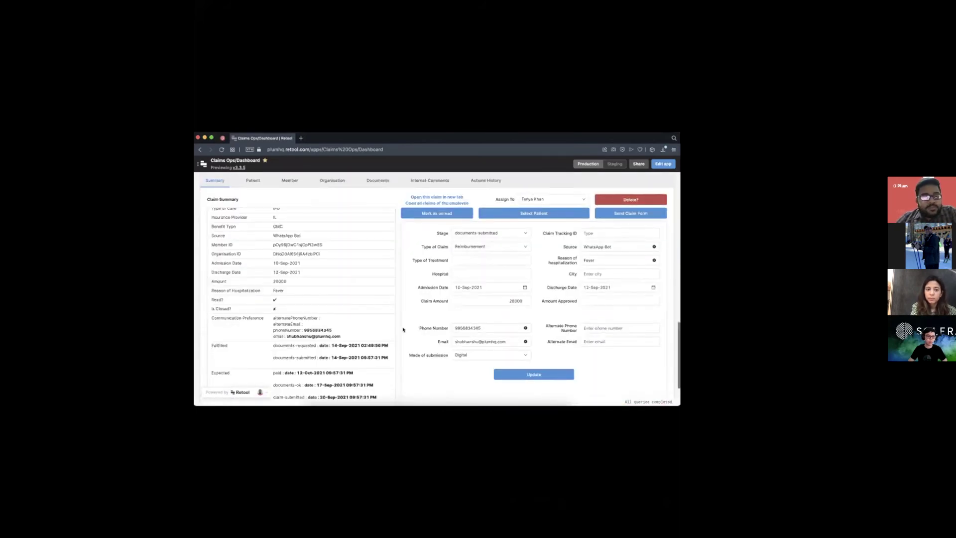
pyautogui.press('space')
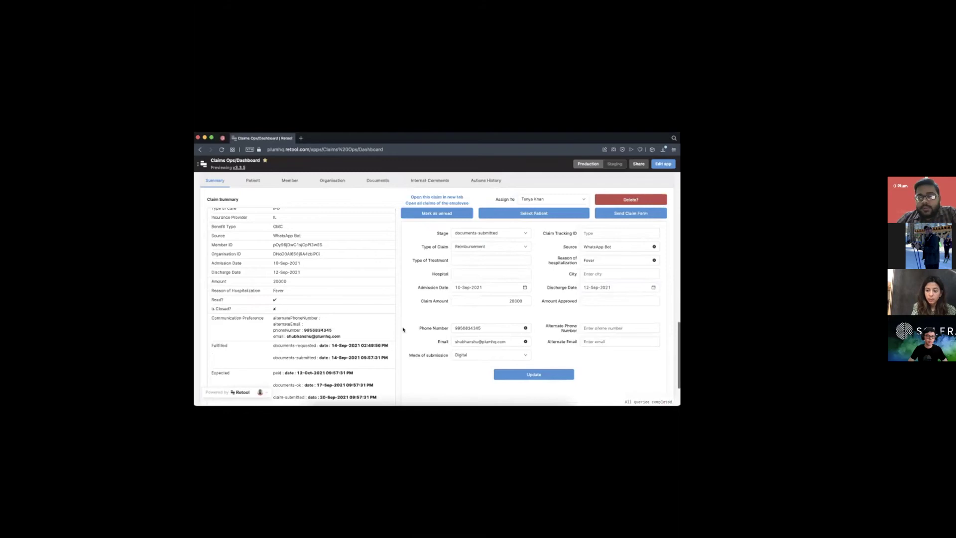
# - Continue the demo to the claim's Documents section and pause on the list of uploaded files
pyautogui.moveTo(403, 330)
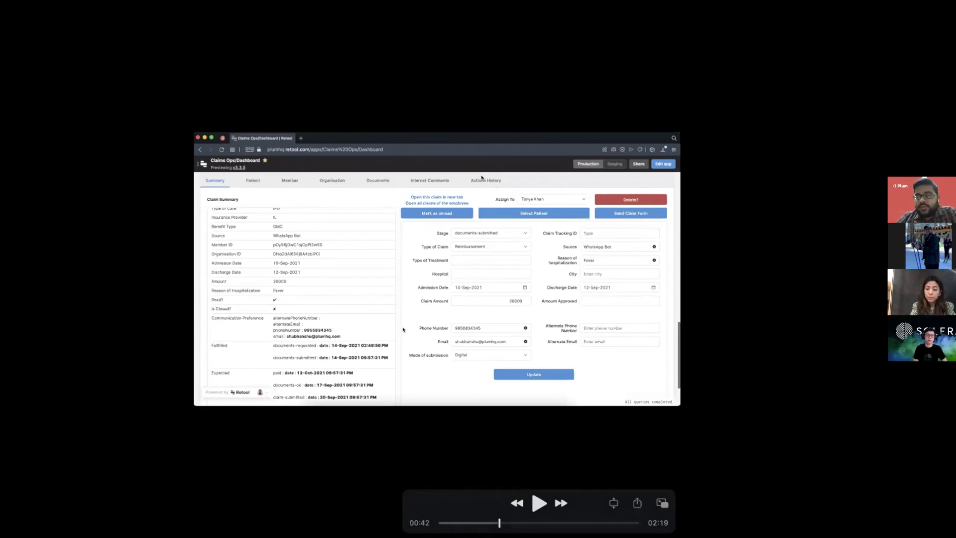
pyautogui.press('space')
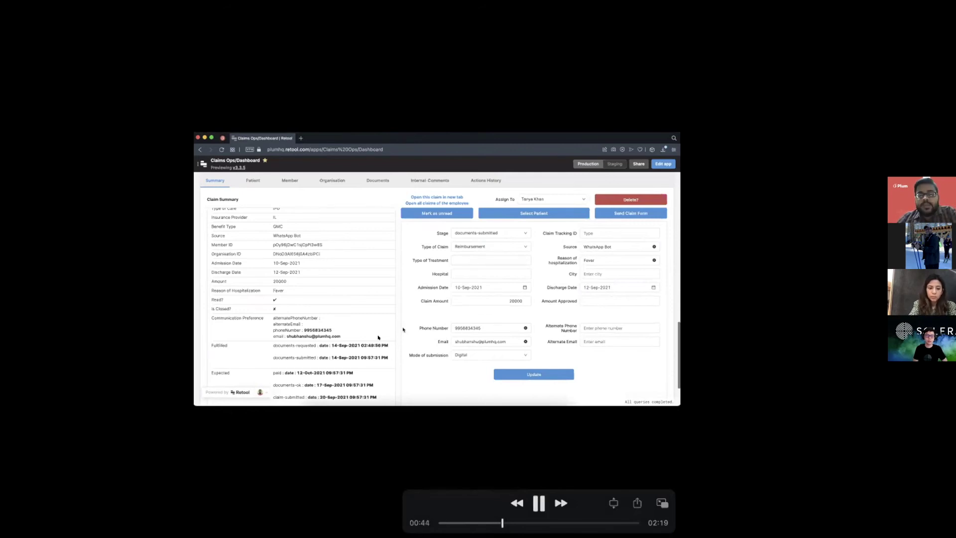
pyautogui.press('space')
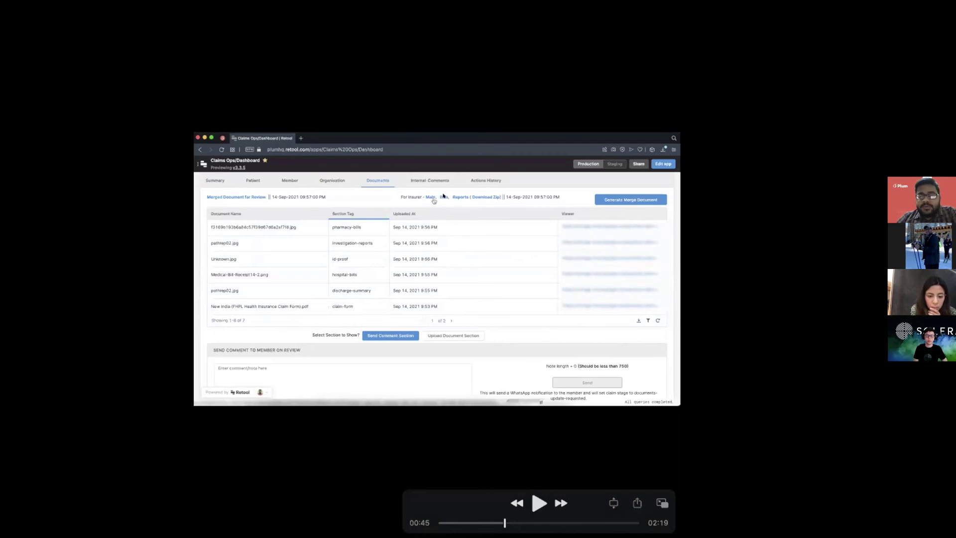
# - Play the demo through the merged insurer document and pause on the chat message asking the member to re-upload documents
pyautogui.press('space')
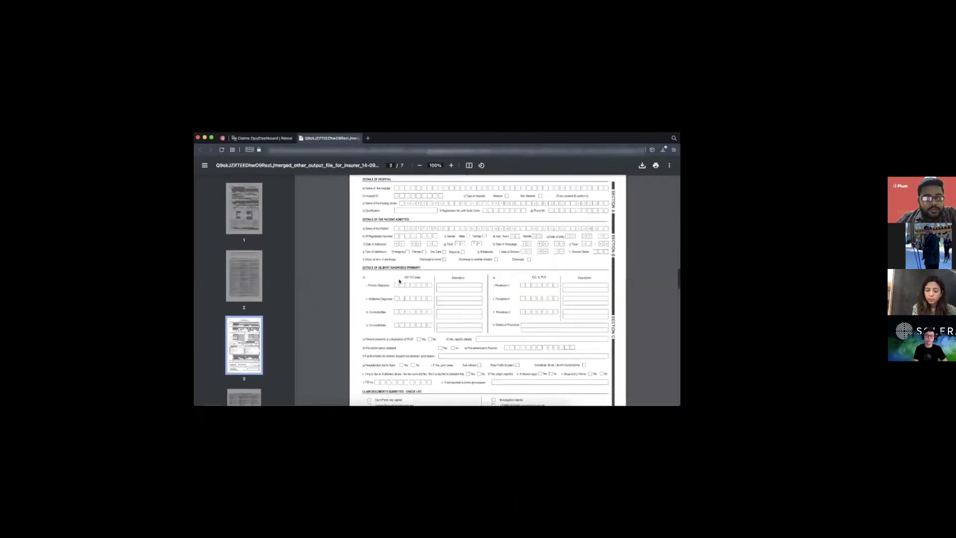
pyautogui.moveTo(311, 347)
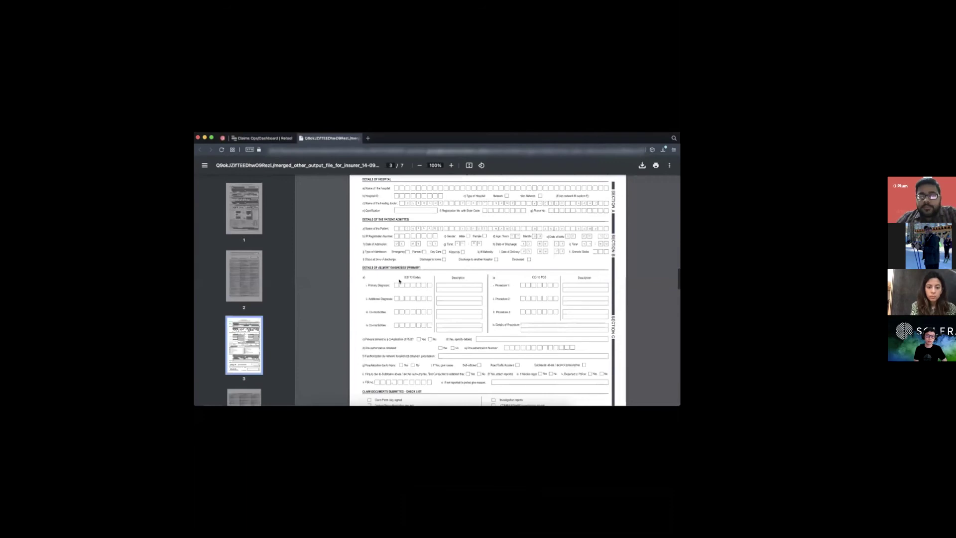
pyautogui.press('space')
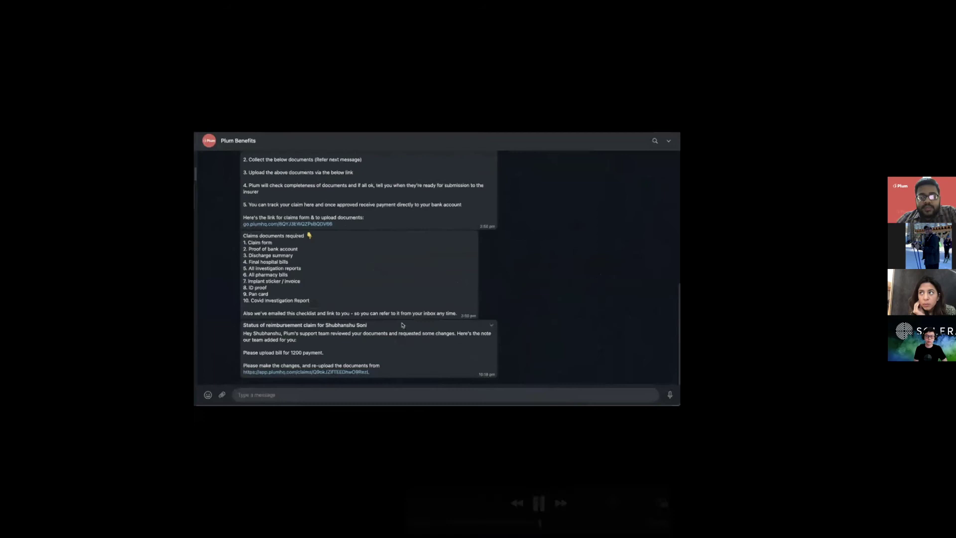
pyautogui.press('space')
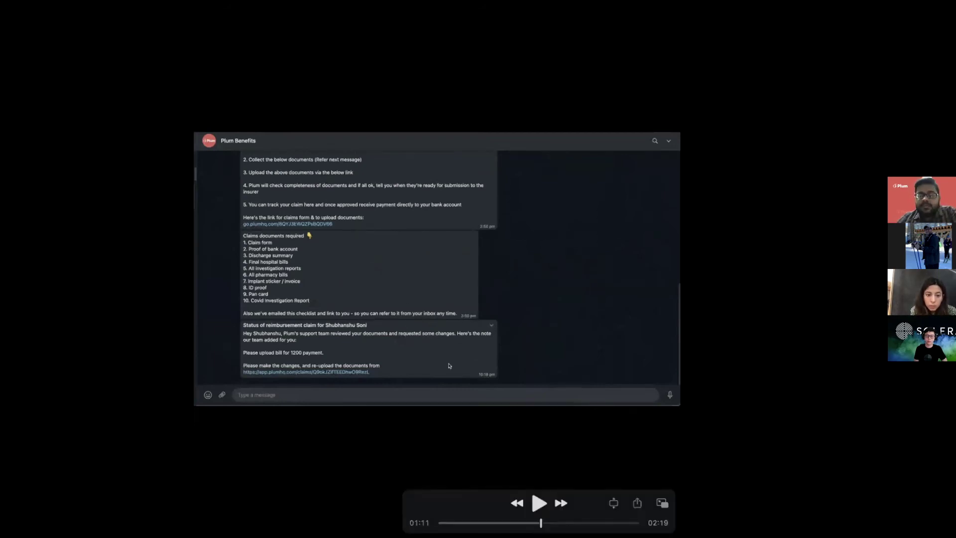
# - Continue the demo through the updated document list to the download of the insurer's zip file
pyautogui.press('space')
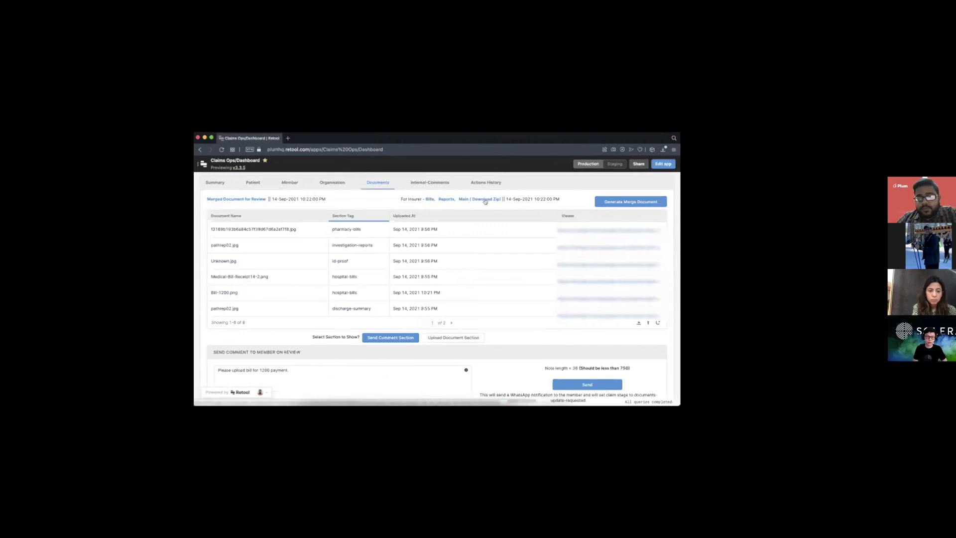
pyautogui.press('space')
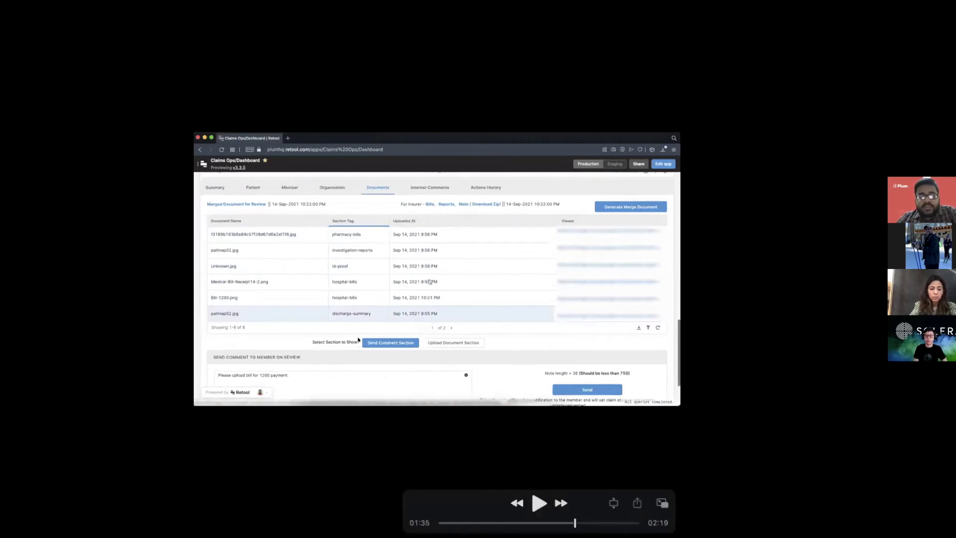
pyautogui.press('space')
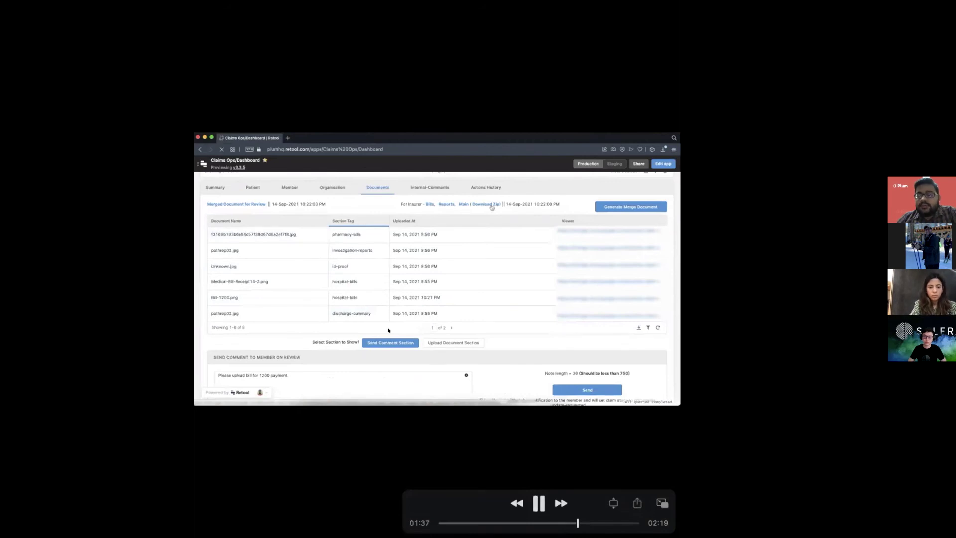
pyautogui.press('space')
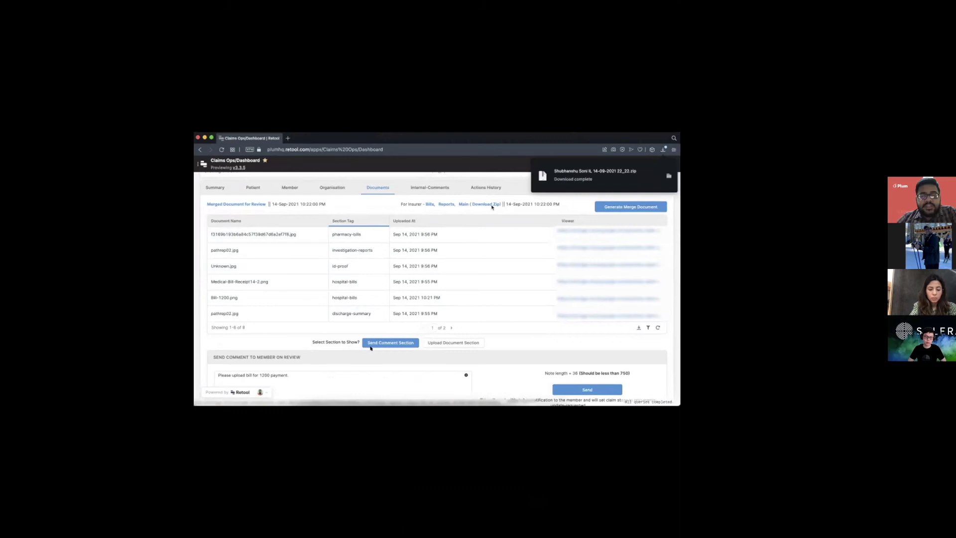
# - Set the claim's stage to documents-ok in its summary and update the claim
pyautogui.press('space')
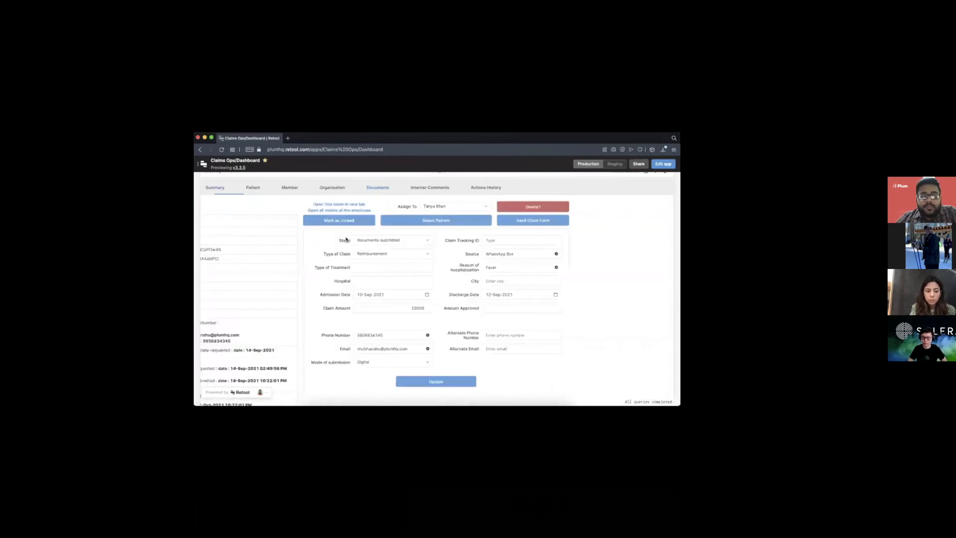
pyautogui.press('space')
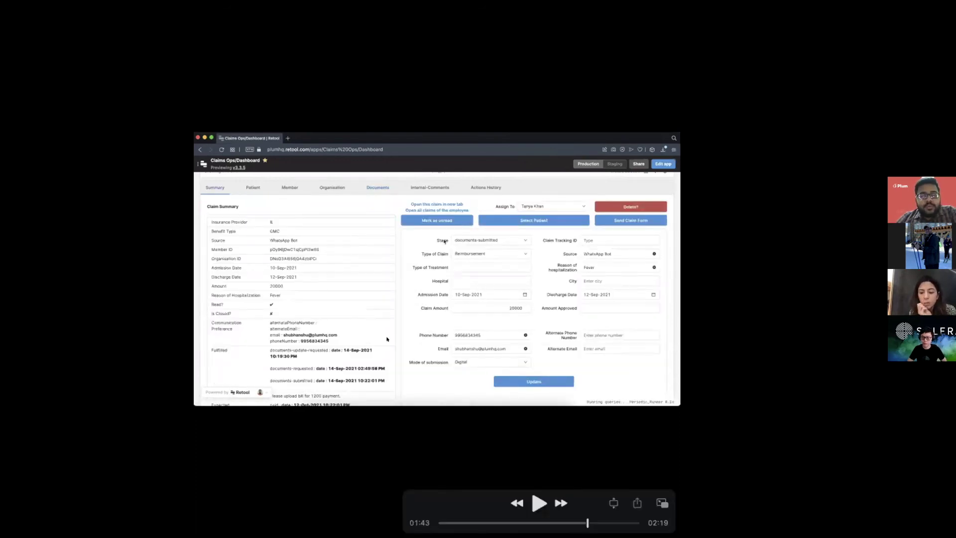
pyautogui.press('space')
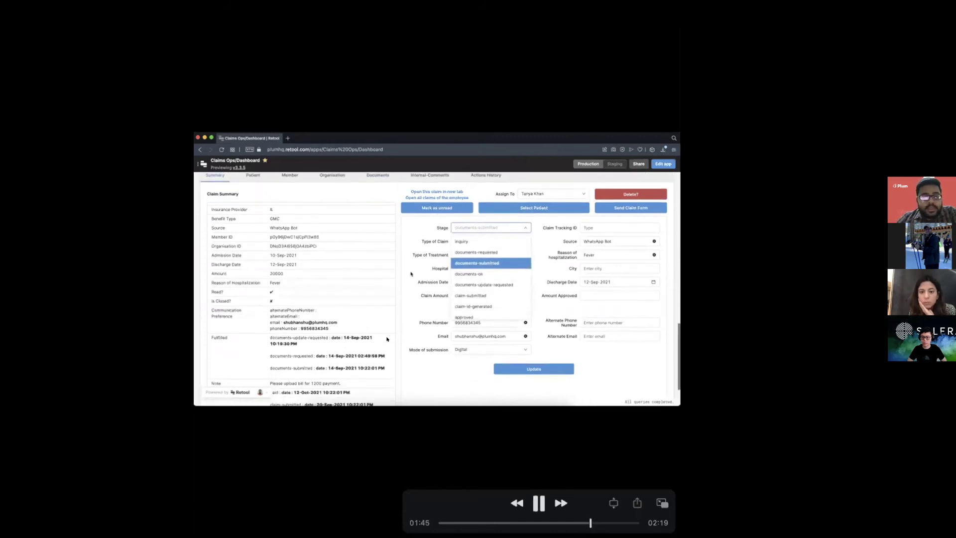
pyautogui.click(508, 381)
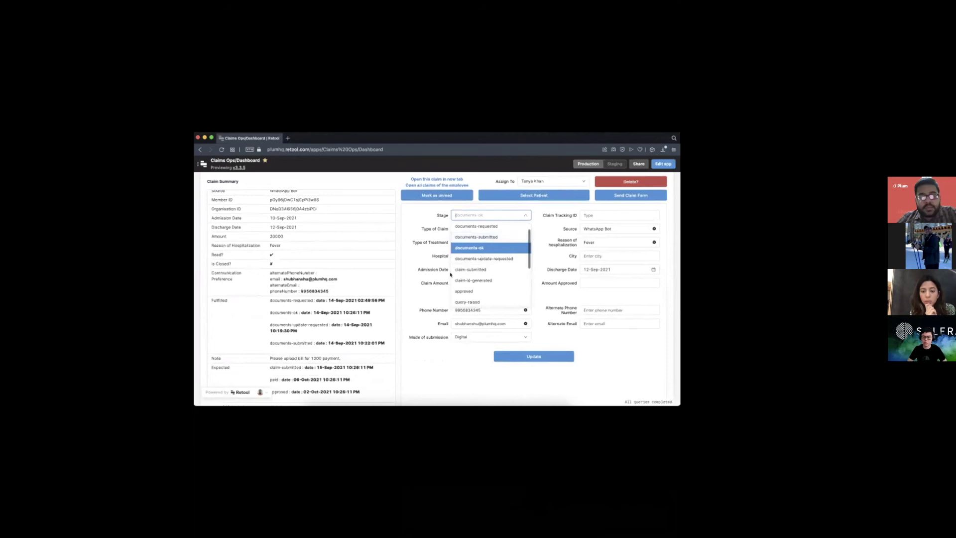
# - Play the demo on to the claims dashboard and examine its reimbursement, cashless and filter sections
pyautogui.press('space')
pyautogui.press('space')
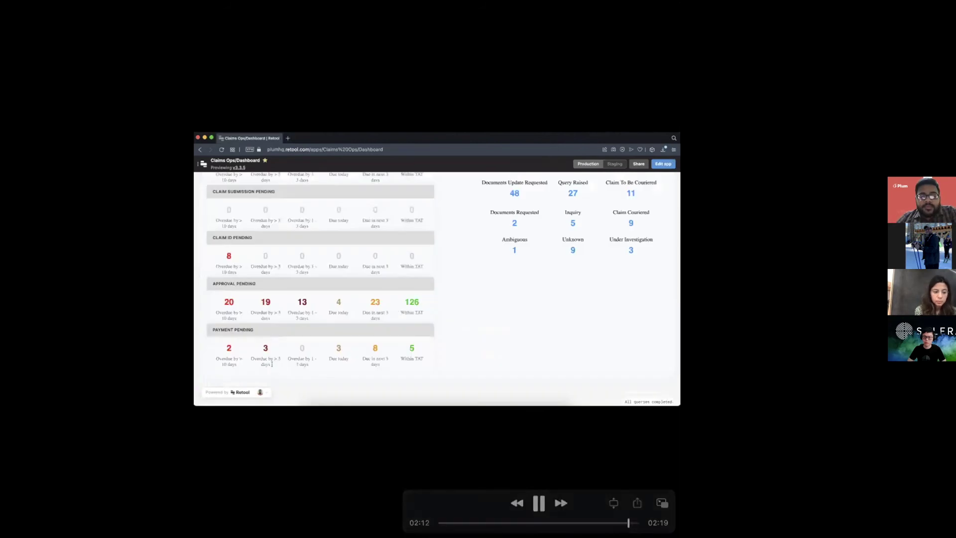
pyautogui.moveTo(416, 337)
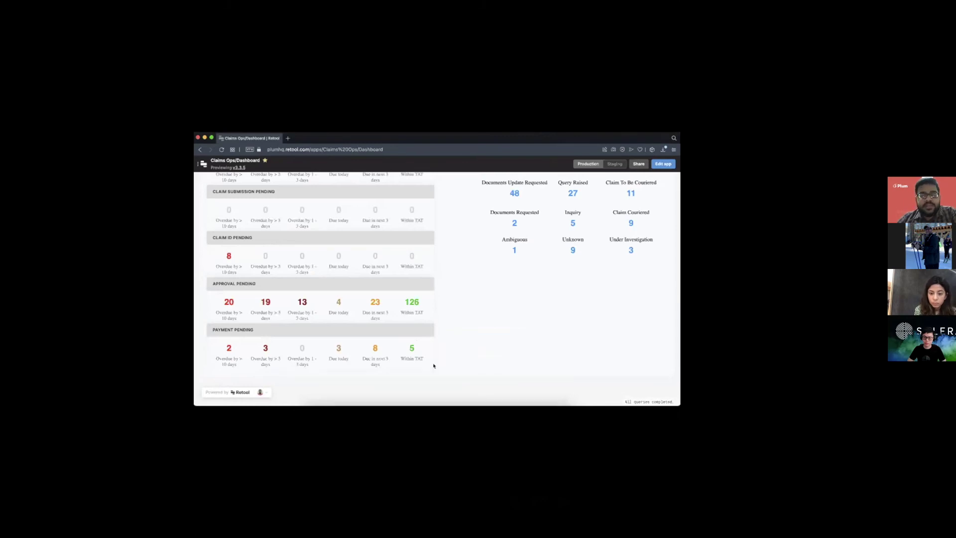
pyautogui.scroll(2, 442, 360)
pyautogui.scroll(5, 443, 360)
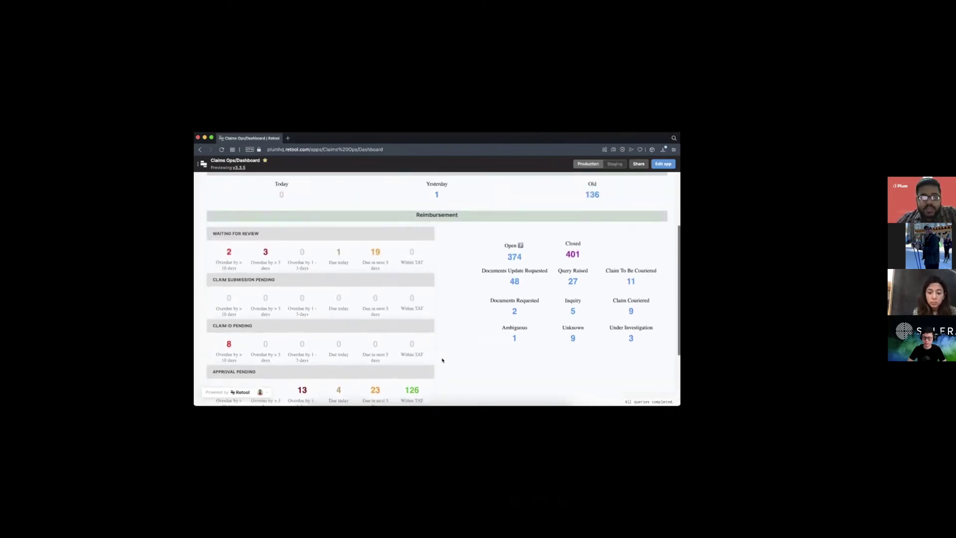
pyautogui.scroll(1, 442, 360)
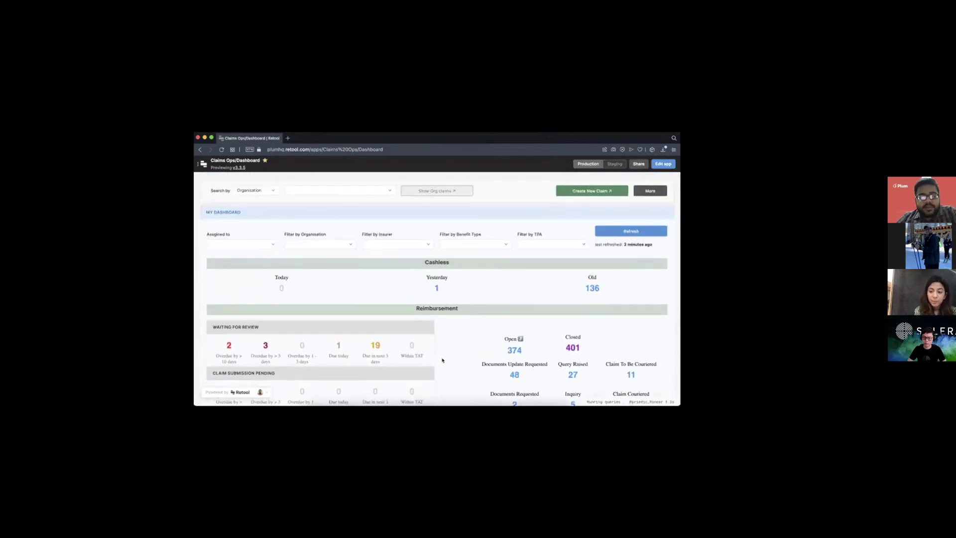